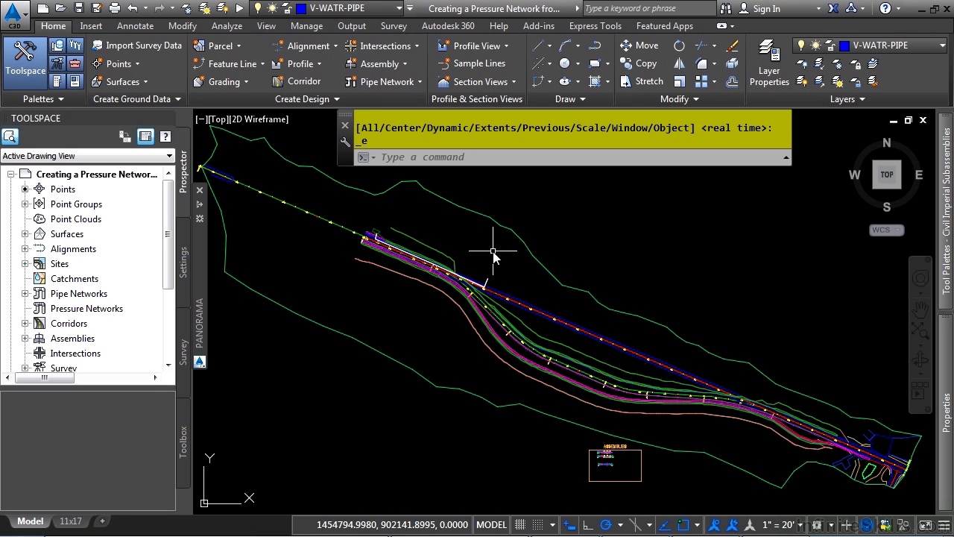
# Step: Start a pressure network from the white polyline that bends near station 18+00, accepting the proposed network direction
pyautogui.scroll(8, 461, 275)
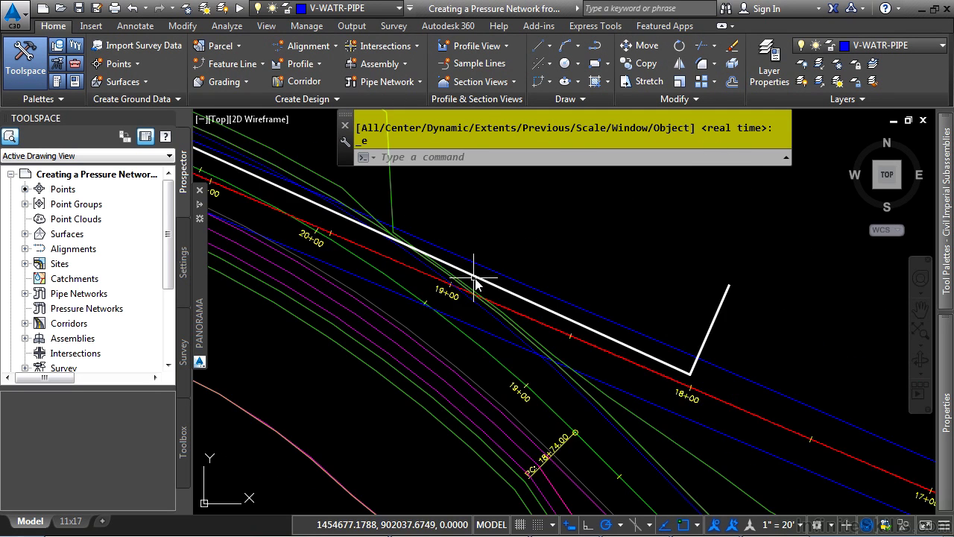
pyautogui.scroll(5, 607, 360)
pyautogui.click(607, 362)
pyautogui.scroll(-5, 690, 337)
pyautogui.moveTo(721, 343); pyautogui.dragTo(441, 375, button='middle')
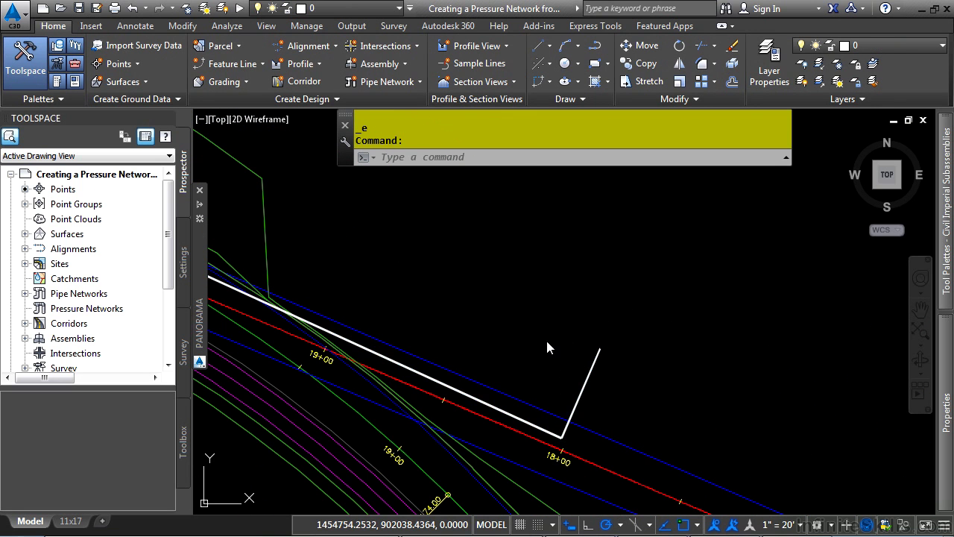
pyautogui.press('Escape')
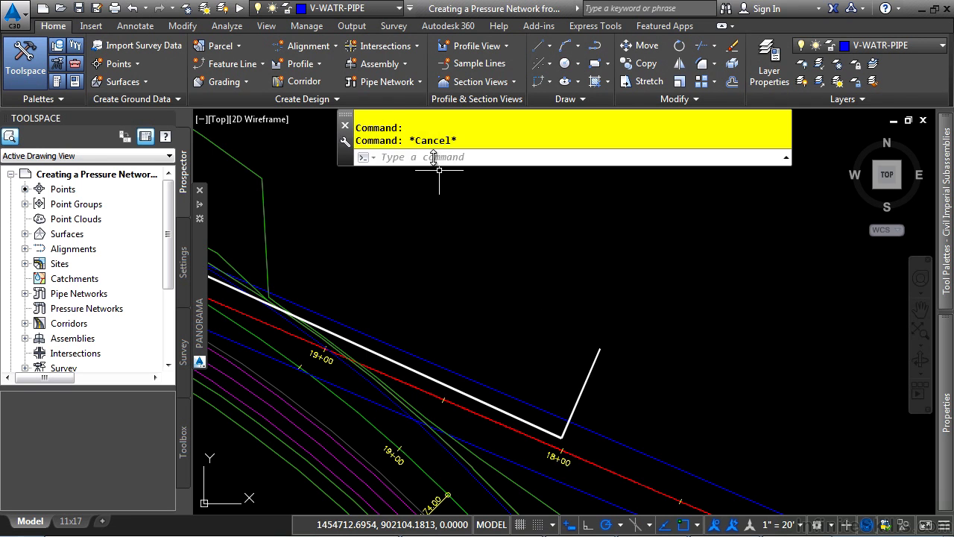
pyautogui.click(388, 82)
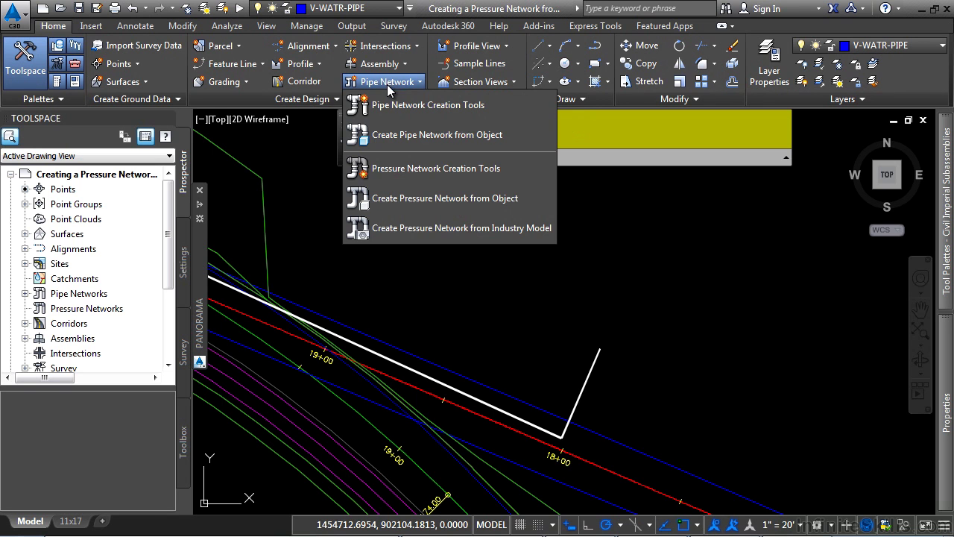
pyautogui.click(426, 198)
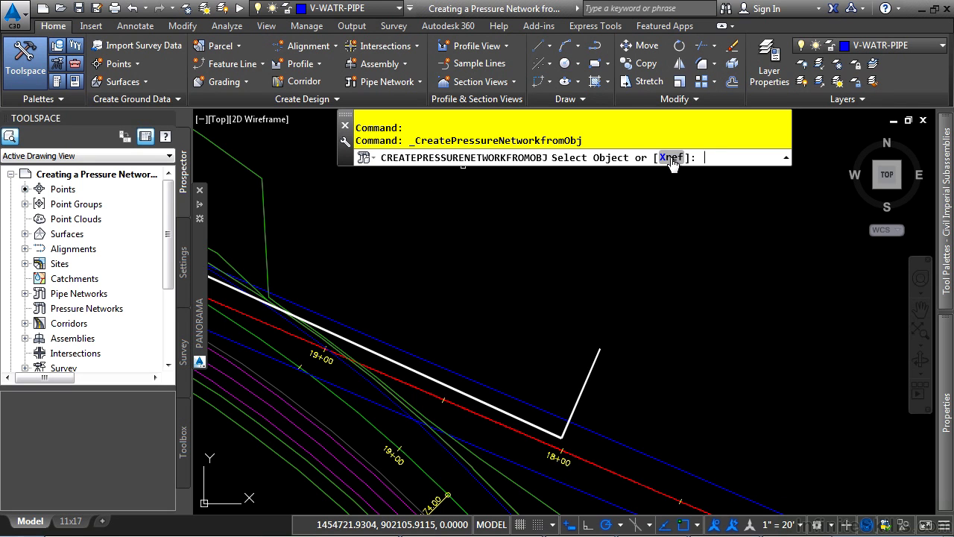
pyautogui.click(590, 372)
pyautogui.moveTo(569, 387); pyautogui.dragTo(628, 354, button='middle')
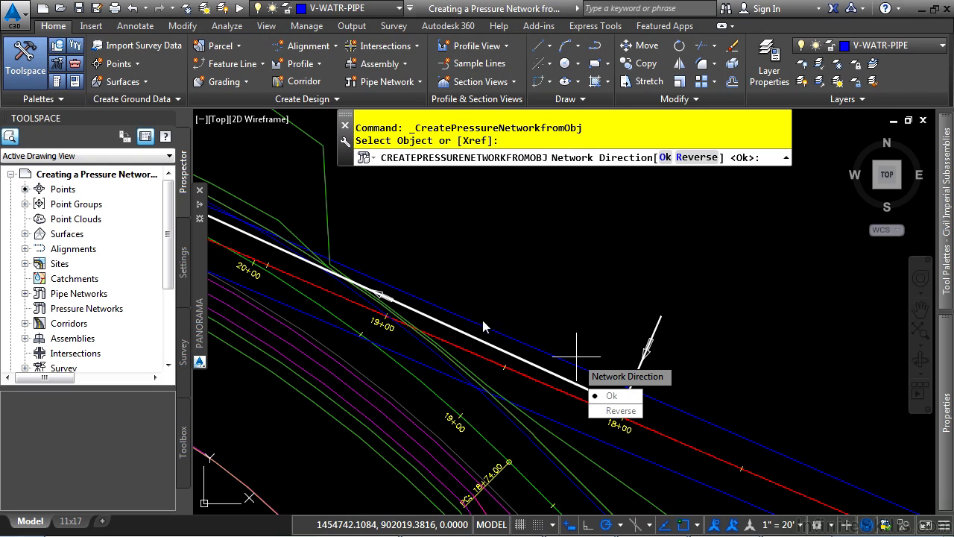
pyautogui.click(631, 400)
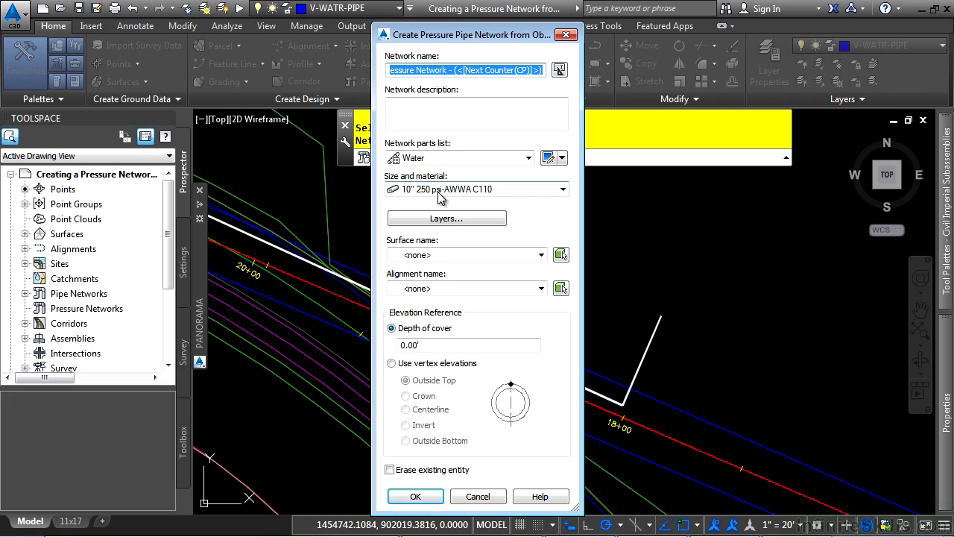
# Step: Accept the default pressure network layers and set the surface to FG and the alignment to Bypass 1
pyautogui.click(453, 220)
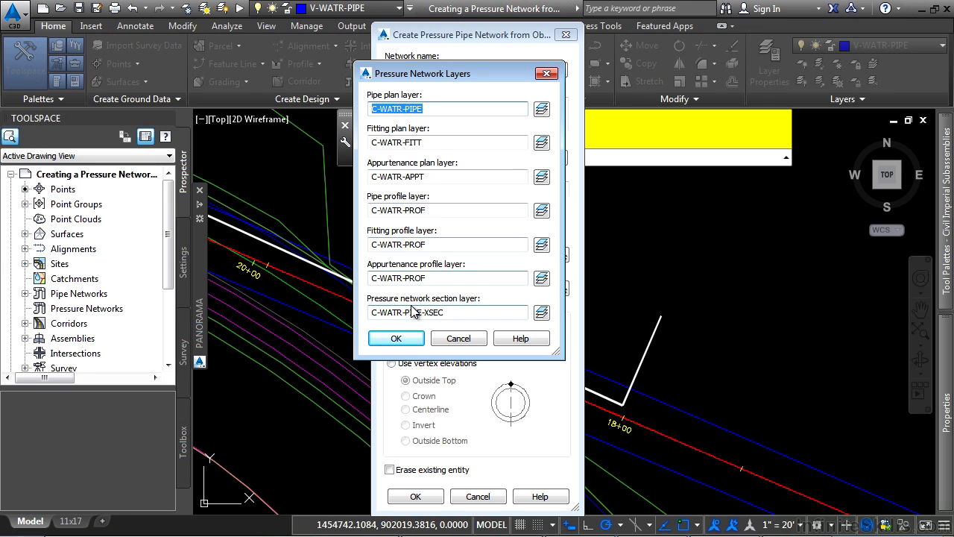
pyautogui.click(409, 343)
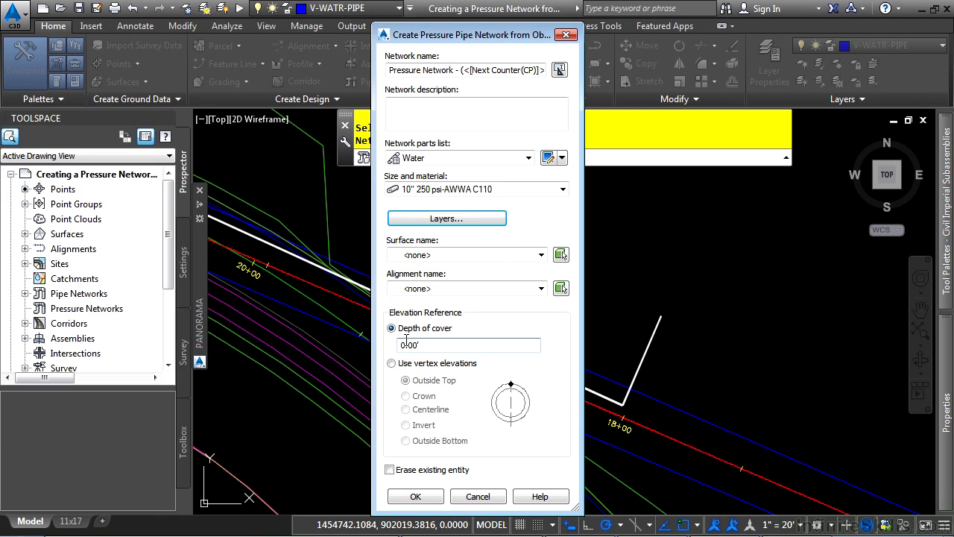
pyautogui.click(493, 255)
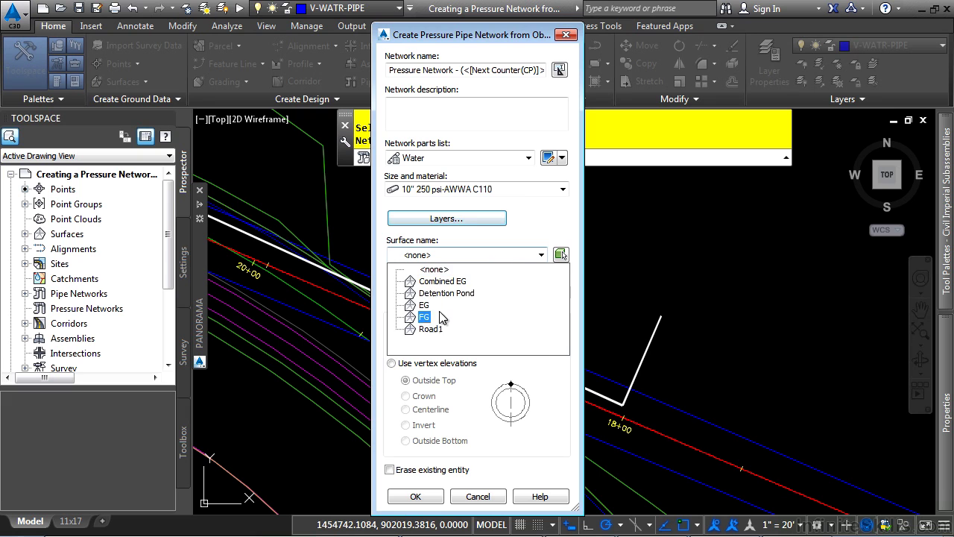
pyautogui.click(425, 317)
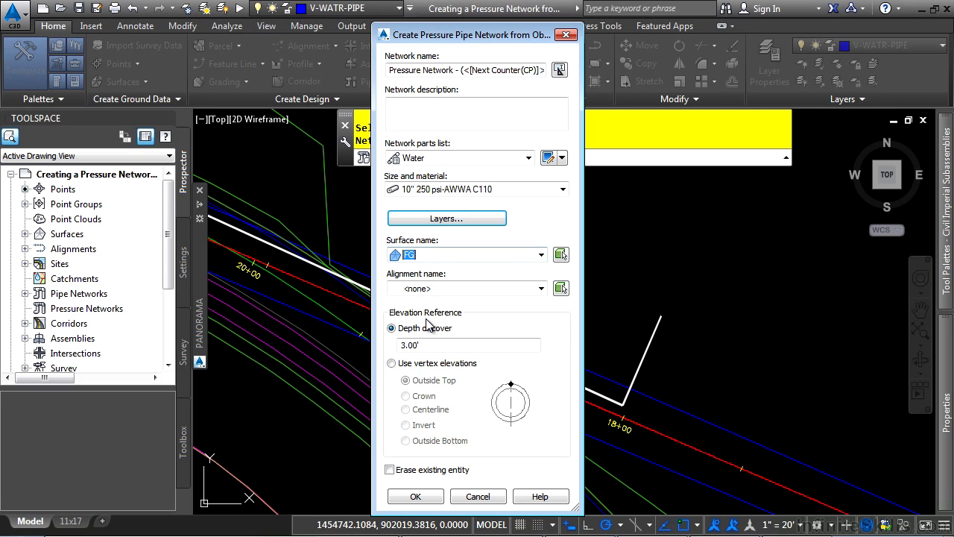
pyautogui.click(455, 290)
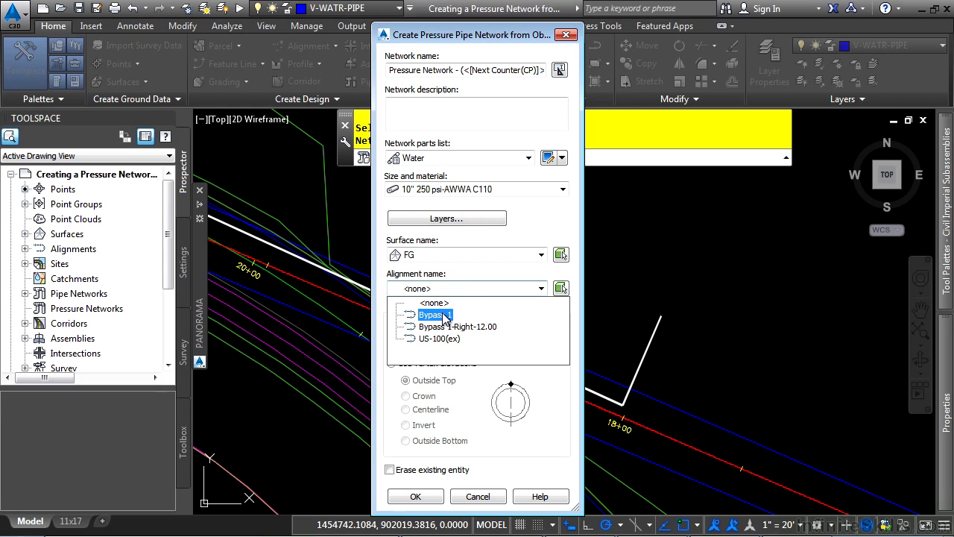
pyautogui.click(443, 315)
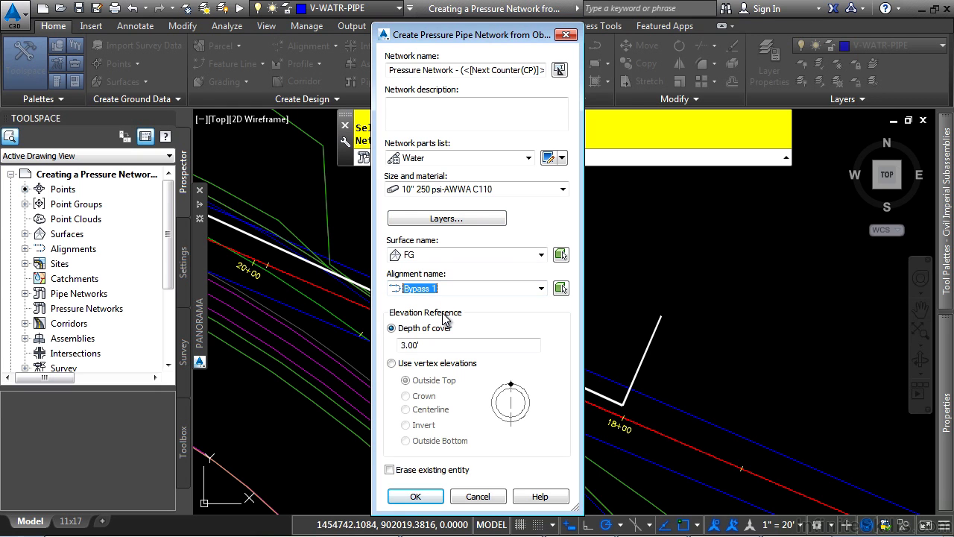
# Step: Set the depth of cover to 5 feet and create the network with the existing entity erased
pyautogui.doubleClick(477, 345)
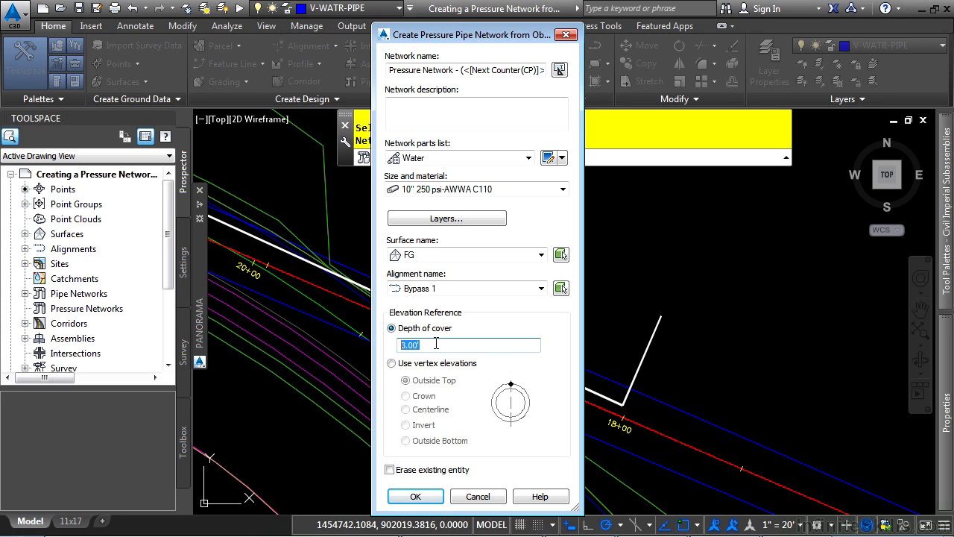
pyautogui.write('5')
pyautogui.press('Tab')
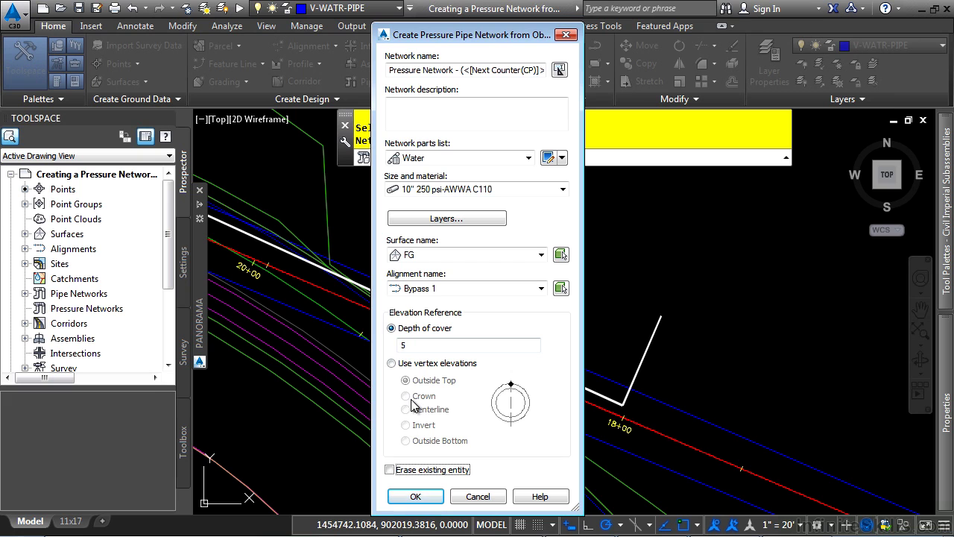
pyautogui.click(431, 365)
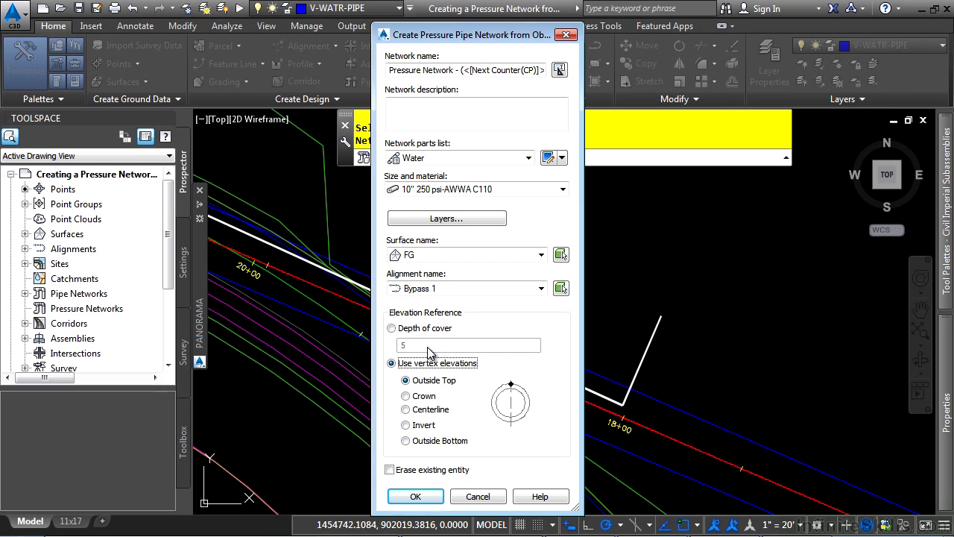
pyautogui.click(427, 329)
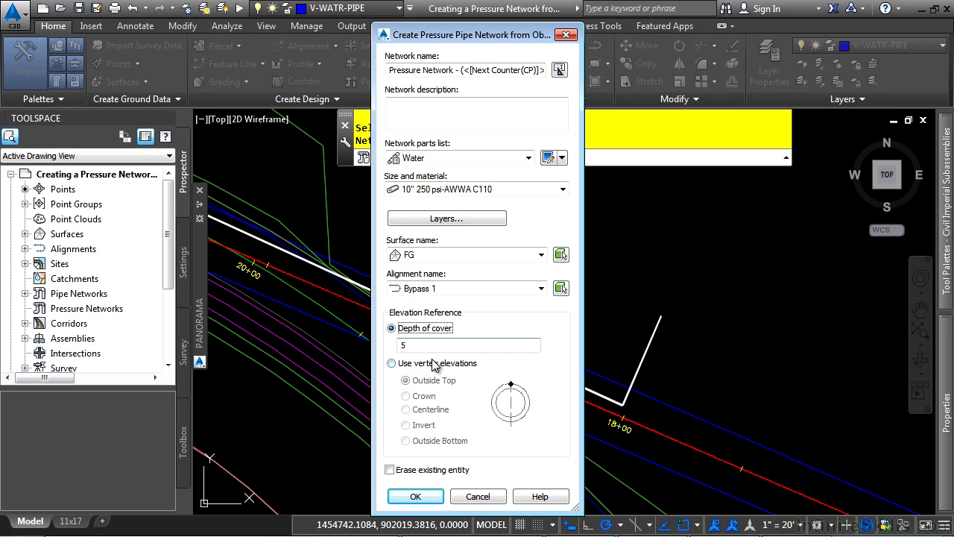
pyautogui.doubleClick(402, 345)
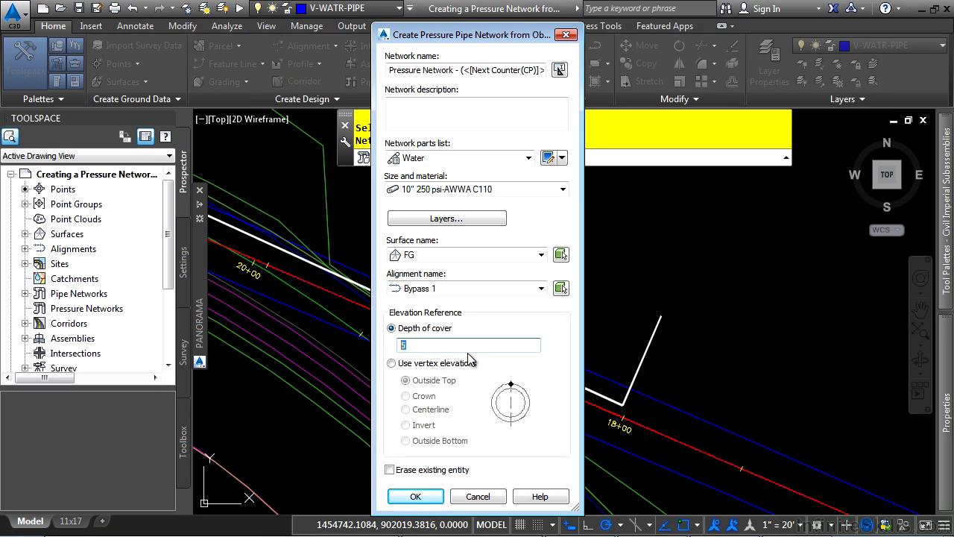
pyautogui.click(402, 470)
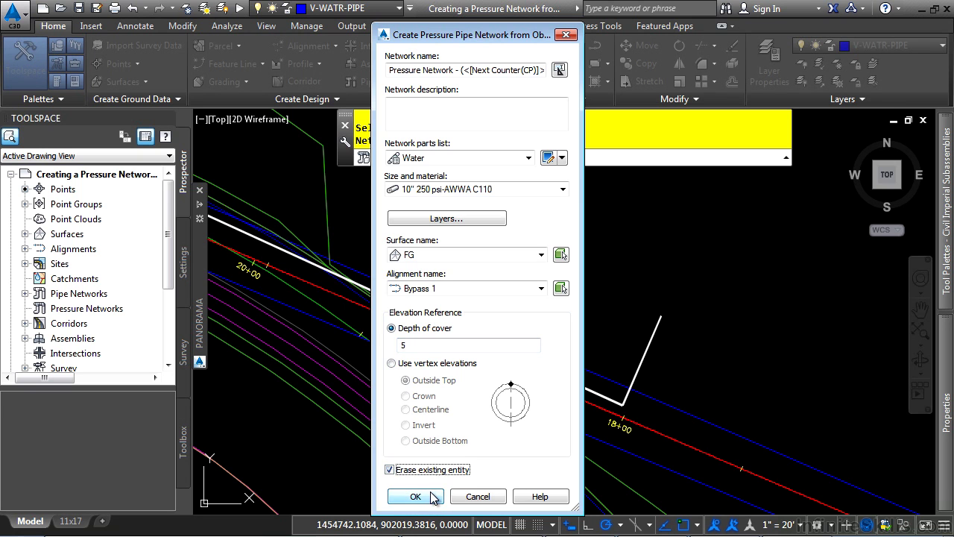
pyautogui.click(415, 497)
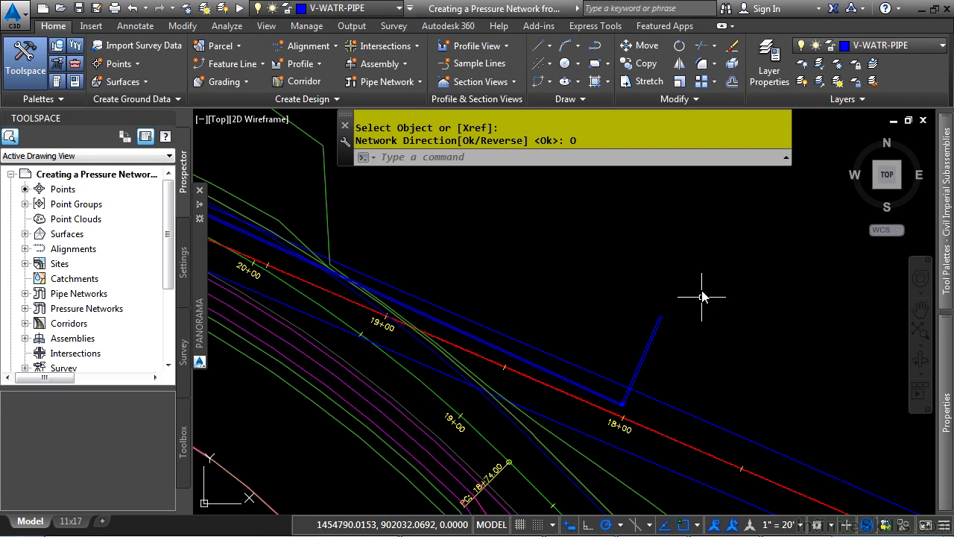
# Step: Select the bend near station 18+00 with its adjoining pipes, extend the selection to similar parts, and open them in Object Viewer
pyautogui.scroll(5, 633, 398)
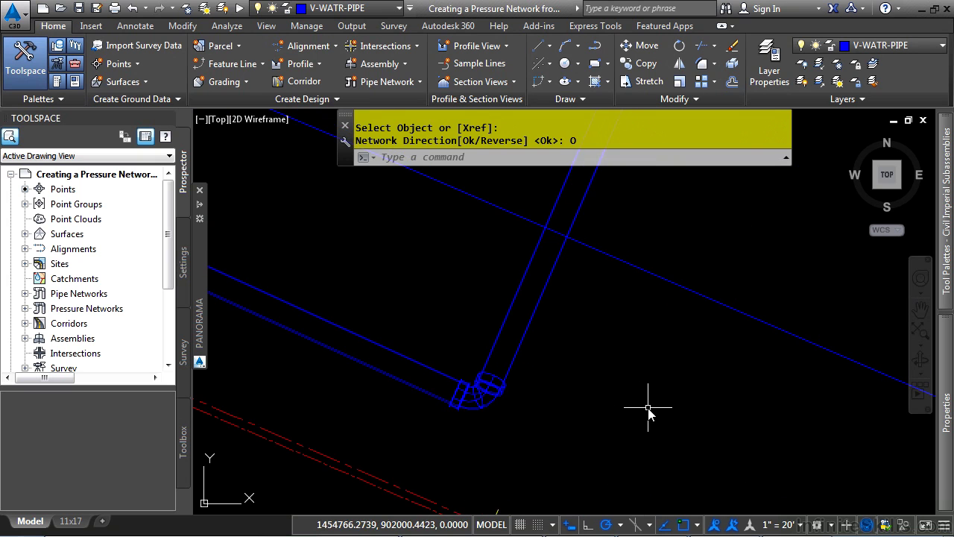
pyautogui.click(586, 356)
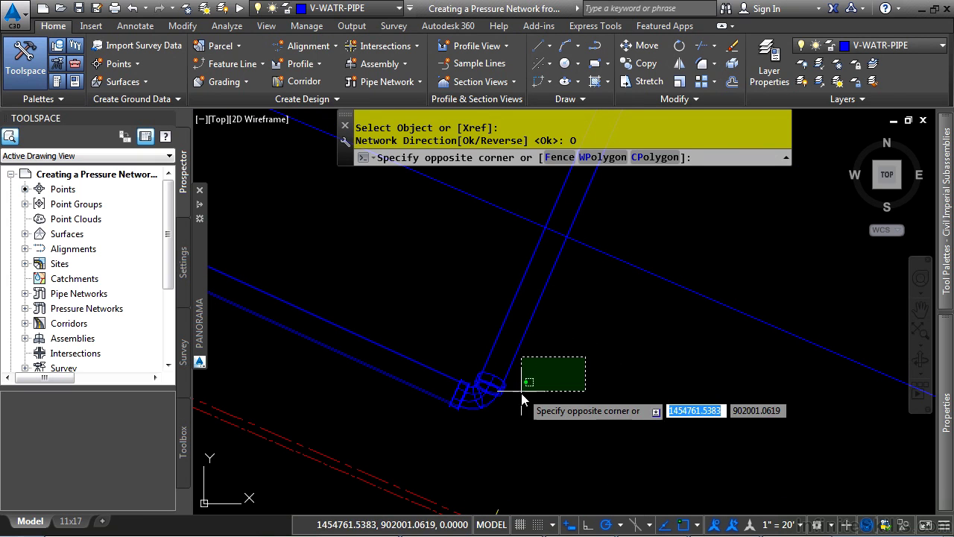
pyautogui.click(400, 418)
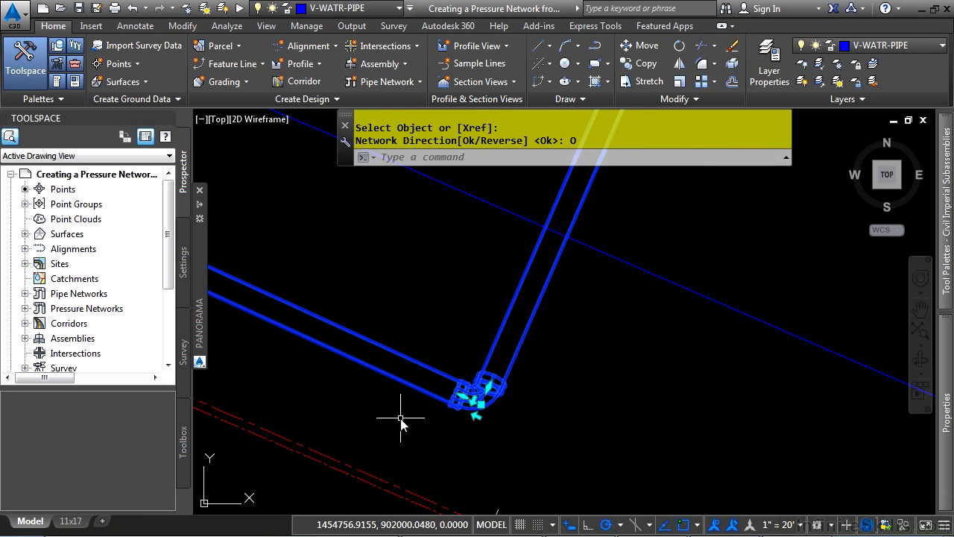
pyautogui.rightClick(459, 418)
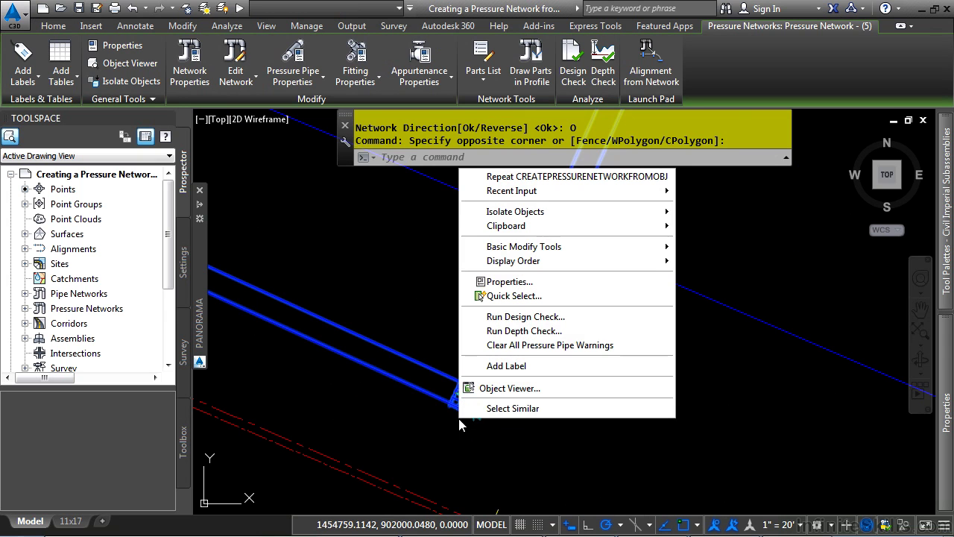
pyautogui.click(496, 408)
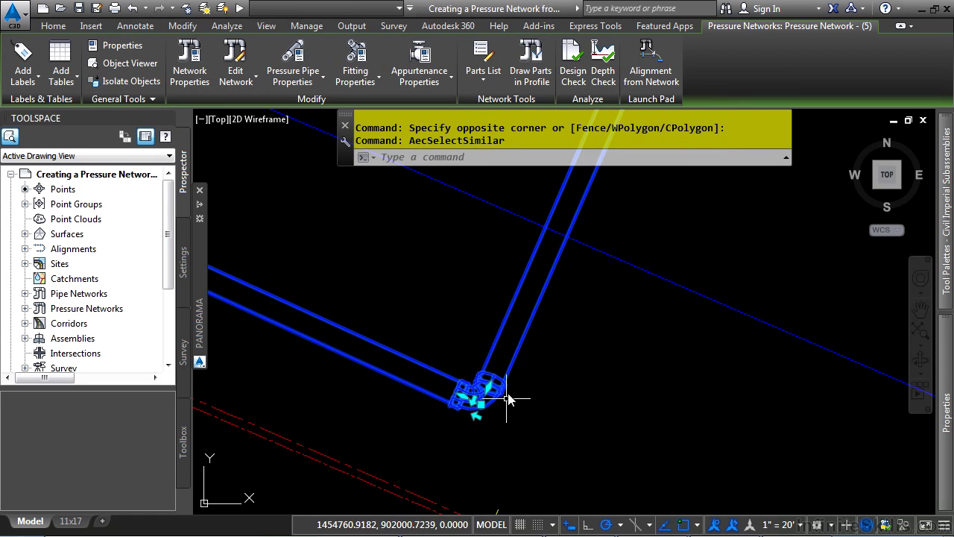
pyautogui.rightClick(396, 229)
pyautogui.click(440, 445)
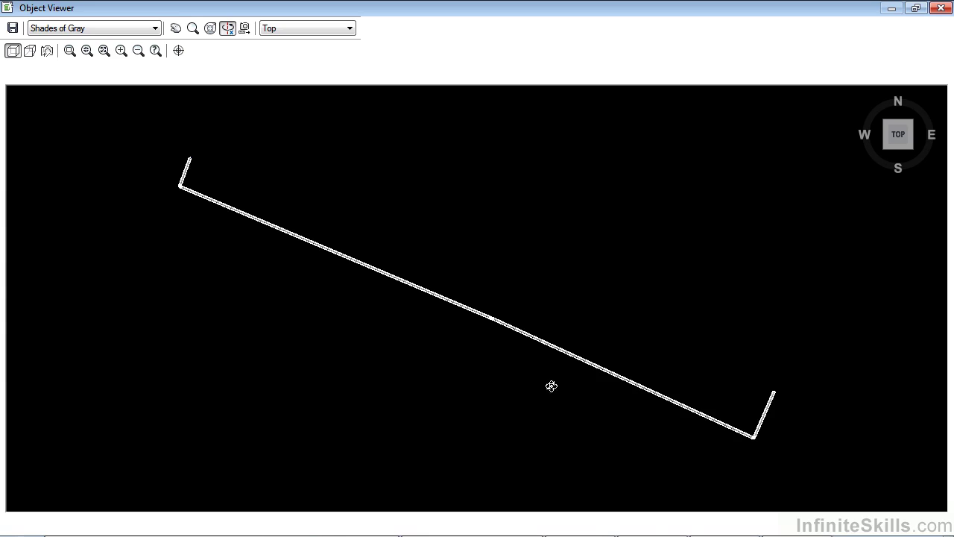
# Step: Examine the pressure network in 3D with a different visual style, looking closely at the pipes and bend at its lower end
pyautogui.moveTo(521, 329); pyautogui.dragTo(492, 331)
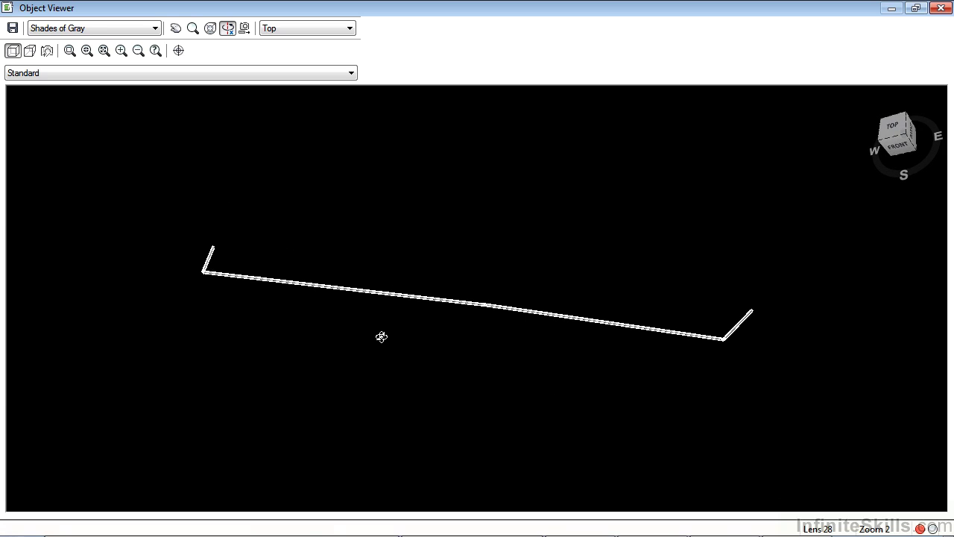
pyautogui.click(123, 35)
pyautogui.click(53, 107)
pyautogui.click(70, 50)
pyautogui.click(669, 299)
pyautogui.click(758, 371)
pyautogui.scroll(4, 573, 342)
pyautogui.moveTo(779, 373); pyautogui.dragTo(489, 291, button='middle')
pyautogui.scroll(2, 216, 329)
pyautogui.scroll(2, 476, 326)
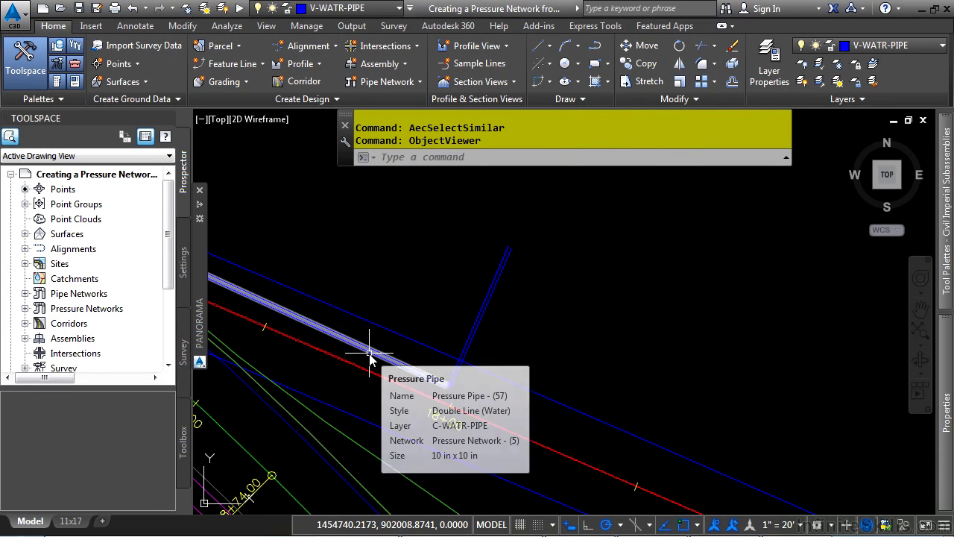
# Step: Start an alignment from the pressure network, picking the short end pipe near station 18+00 as the first part
pyautogui.scroll(-4, 684, 424)
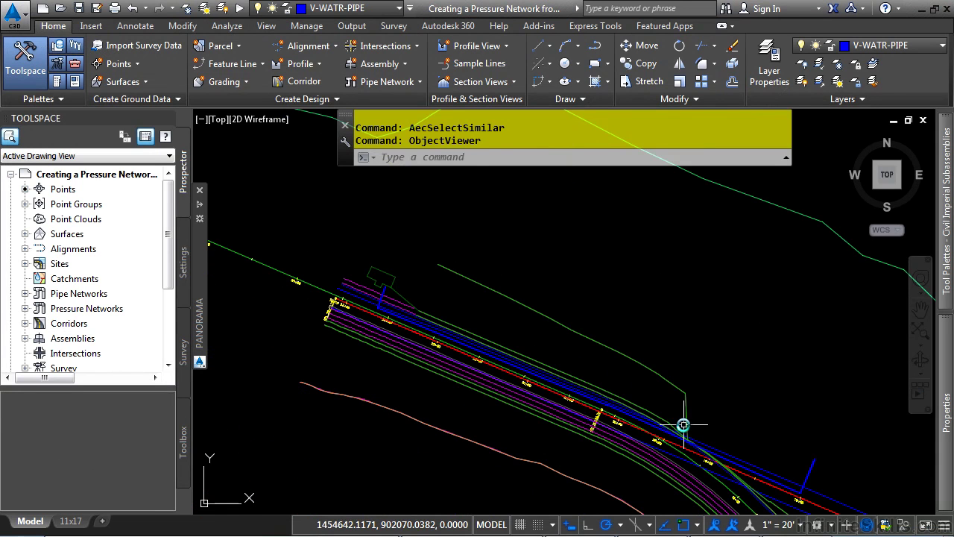
pyautogui.click(310, 48)
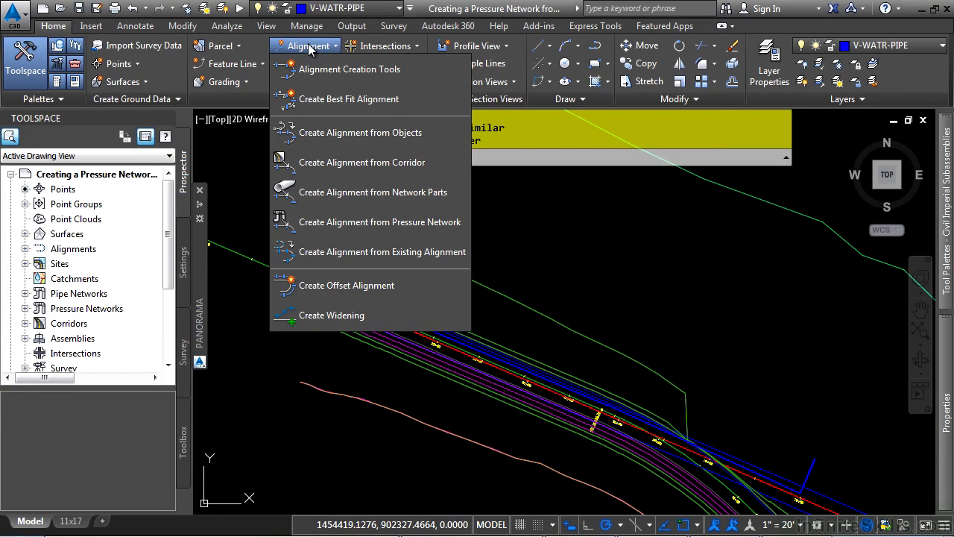
pyautogui.click(428, 226)
pyautogui.moveTo(681, 416)
pyautogui.mouseDown(button='middle')
pyautogui.moveTo(581, 364)
pyautogui.moveTo(624, 358)
pyautogui.mouseUp(button='middle')
pyautogui.scroll(5, 624, 332)
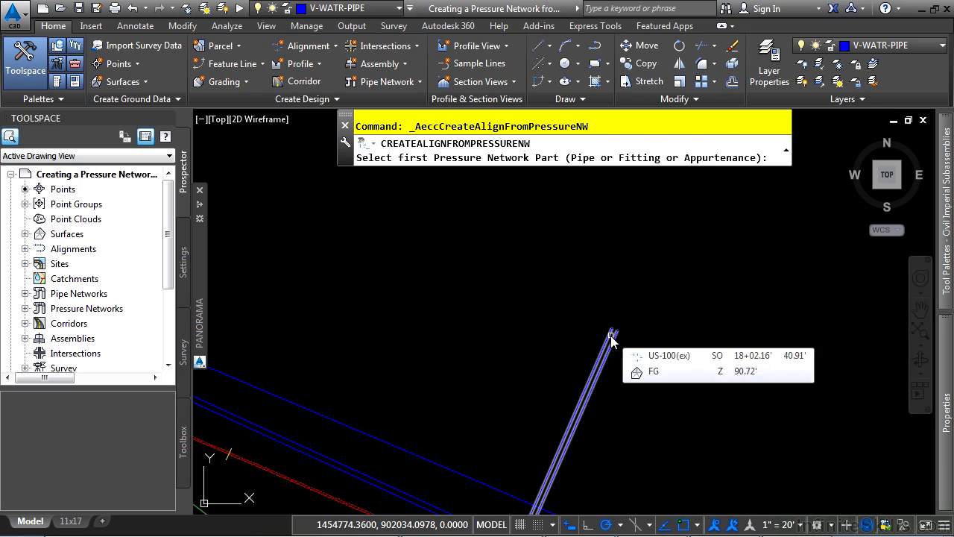
pyautogui.click(611, 339)
pyautogui.scroll(-4, 492, 387)
pyautogui.scroll(-2, 491, 386)
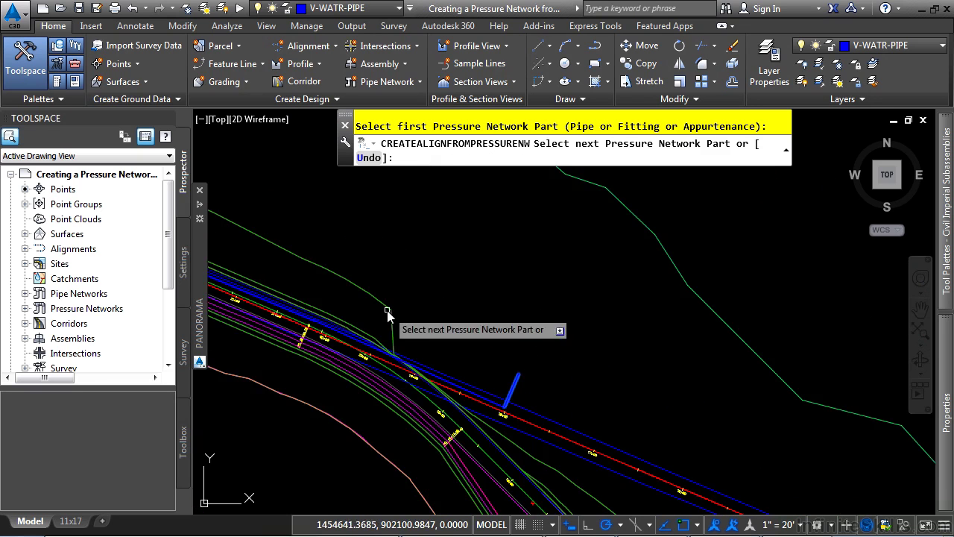
# Step: Pick the short pipe at the network's opposite end as the last part and confirm the selection for the alignment
pyautogui.moveTo(391, 313); pyautogui.dragTo(709, 390, button='middle')
pyautogui.scroll(2, 420, 283)
pyautogui.moveTo(420, 282); pyautogui.dragTo(465, 336, button='middle')
pyautogui.scroll(8, 465, 341)
pyautogui.scroll(4, 364, 378)
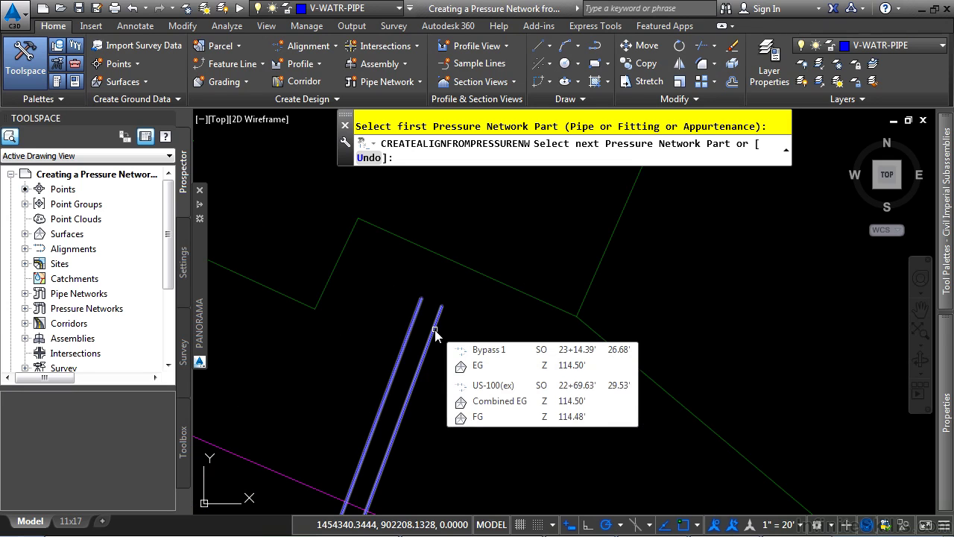
pyautogui.click(435, 333)
pyautogui.press('Return')
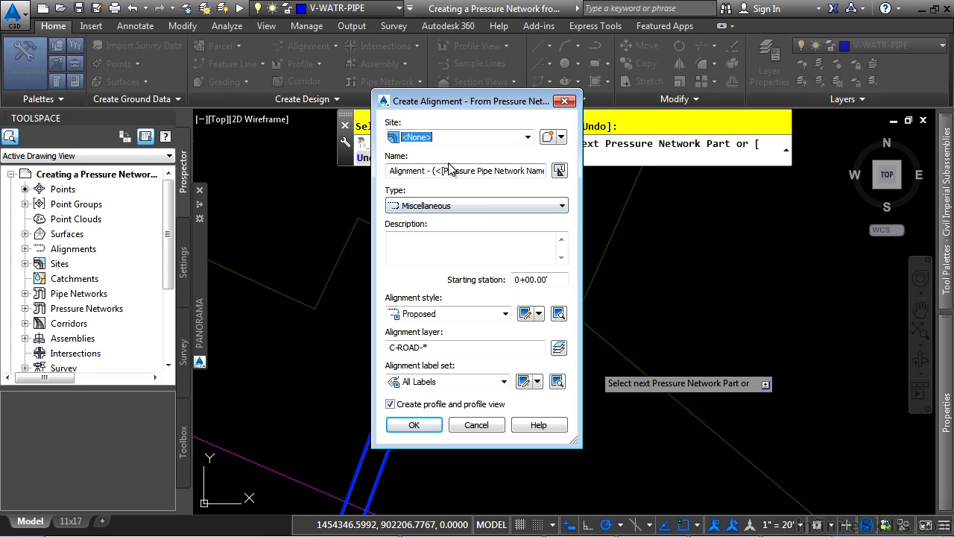
# Step: Create the alignment as Miscellaneous type with the Basic style and the _No Labels label set, keeping profile and profile view creation enabled
pyautogui.click(441, 206)
pyautogui.click(442, 209)
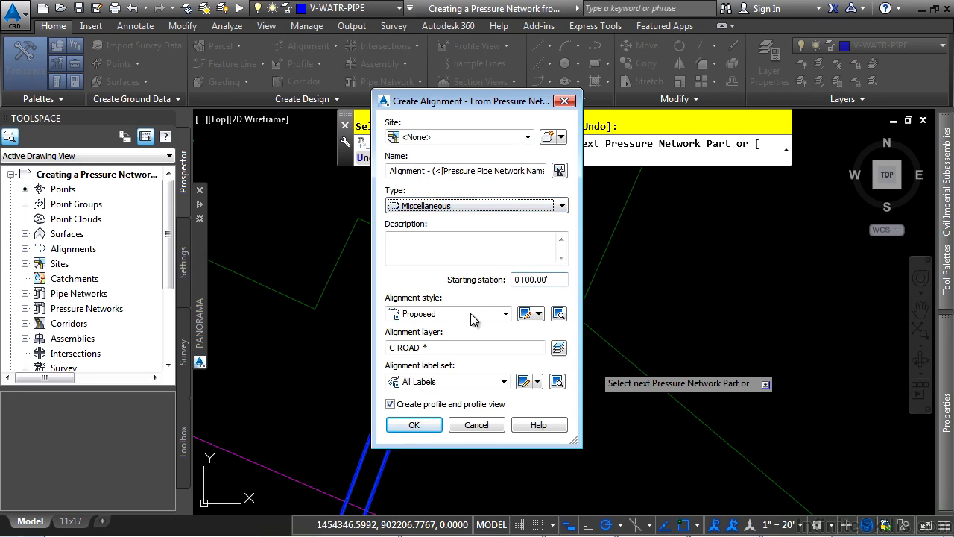
pyautogui.click(447, 314)
pyautogui.click(422, 329)
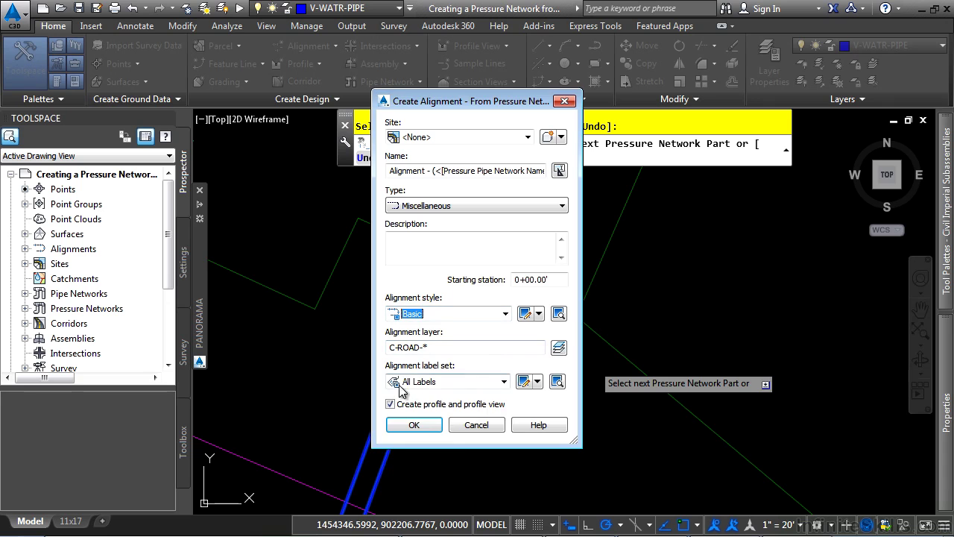
pyautogui.click(431, 381)
pyautogui.click(428, 395)
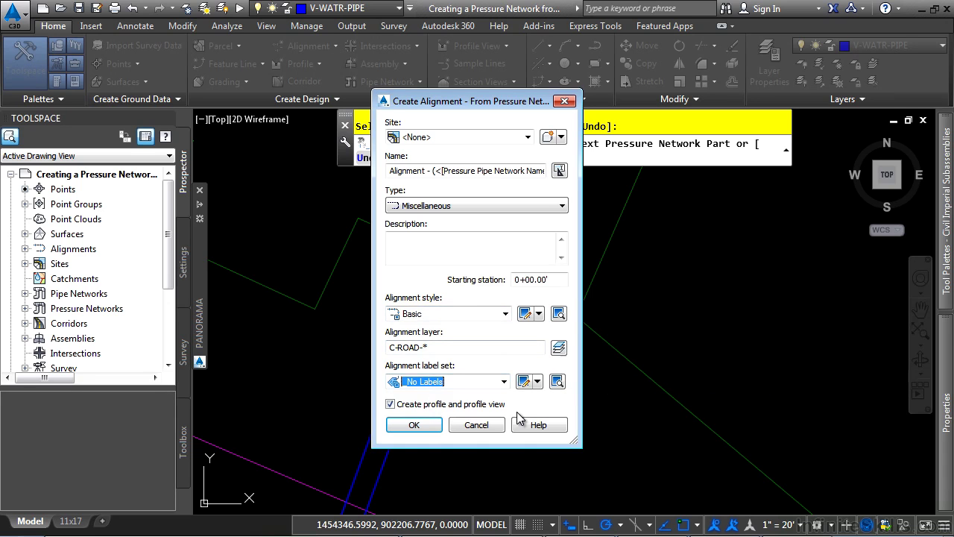
pyautogui.click(414, 425)
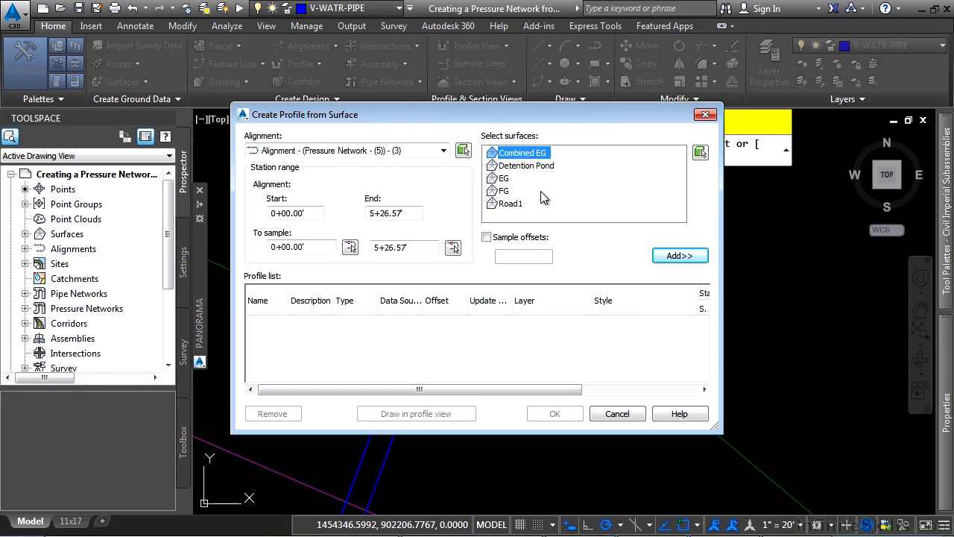
# Step: Sample the FG surface along the new alignment and proceed to drawing its profile in a profile view
pyautogui.click(506, 192)
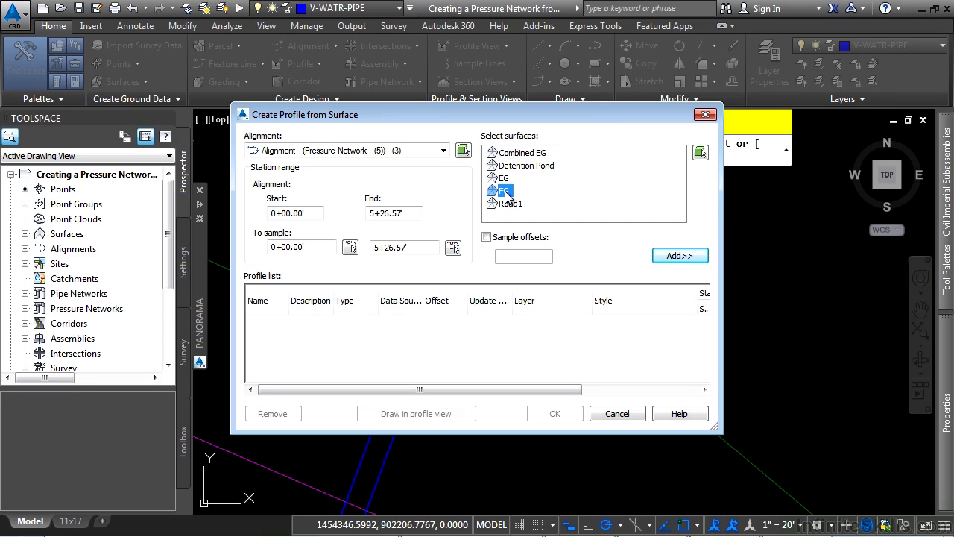
pyautogui.click(679, 256)
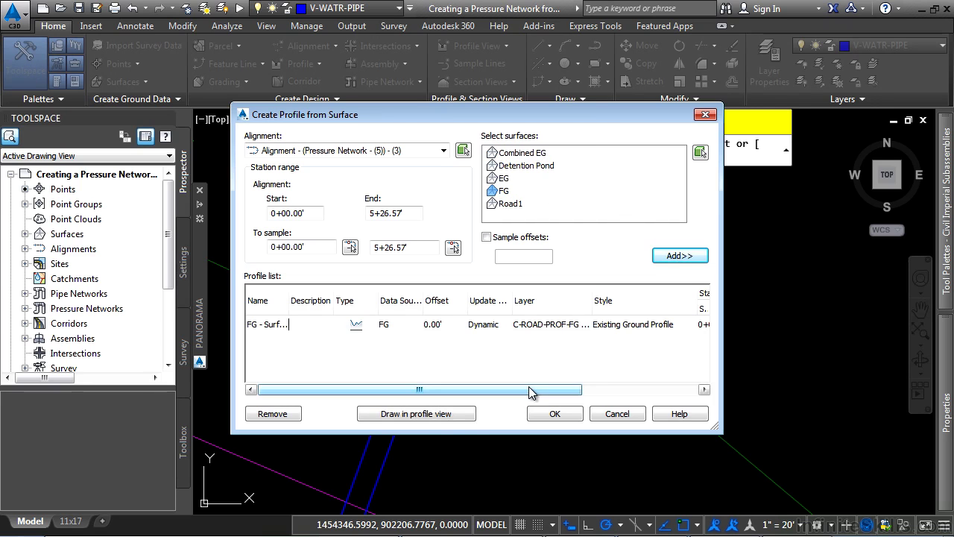
pyautogui.click(441, 420)
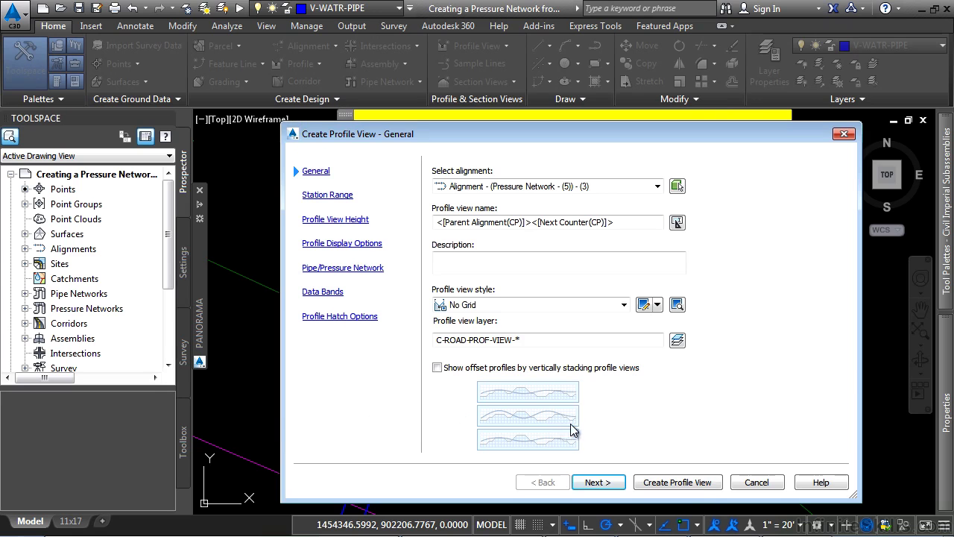
# Step: Set the profile view style to No Grid (Pipe Network) and continue to the profile display options
pyautogui.click(543, 304)
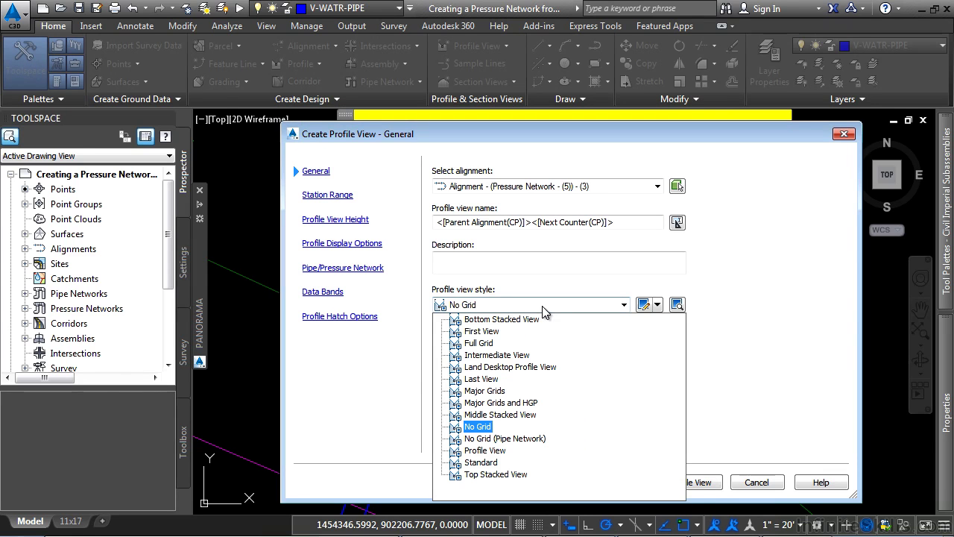
pyautogui.click(512, 443)
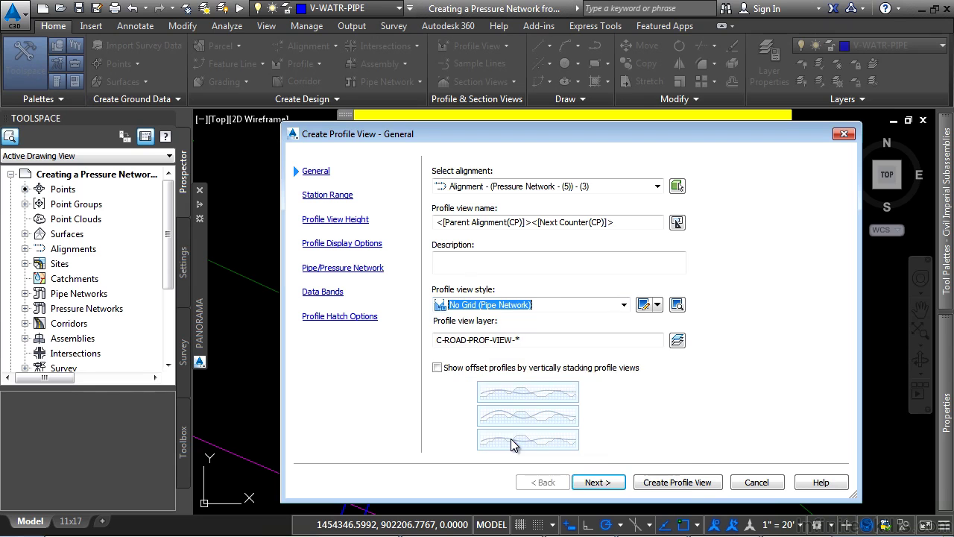
pyautogui.click(605, 481)
pyautogui.click(608, 484)
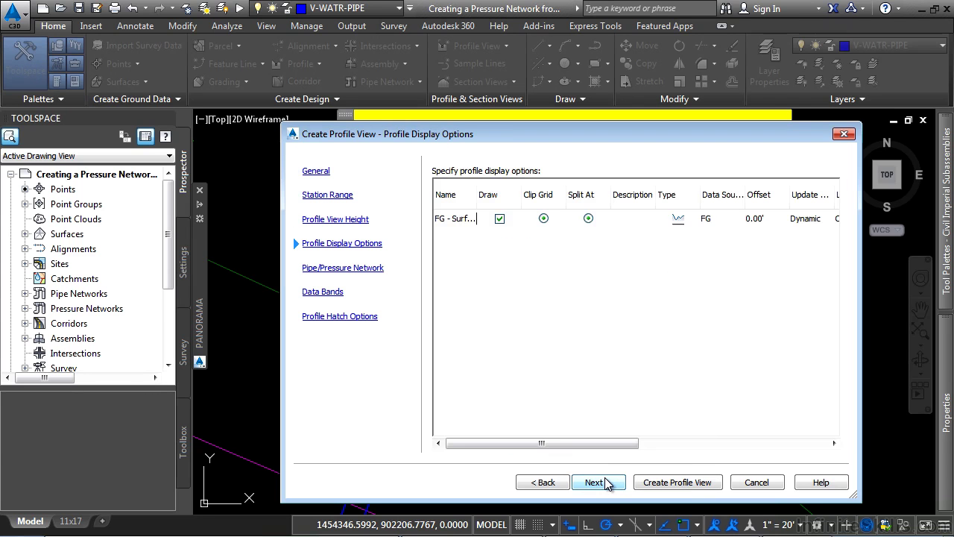
# Step: Assign the _No Labels label set to the FG surface profile in the display options
pyautogui.moveTo(574, 451); pyautogui.dragTo(753, 450)
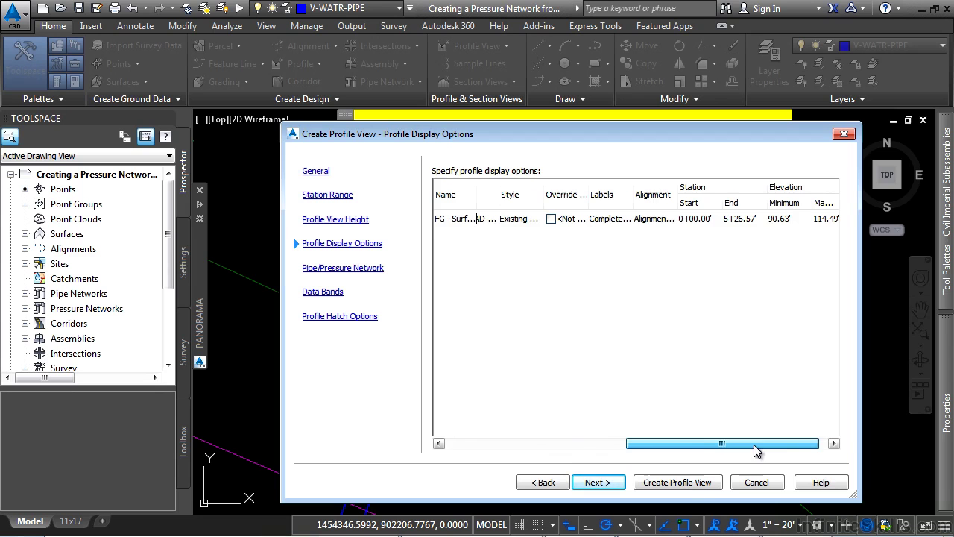
pyautogui.click(618, 224)
pyautogui.click(552, 243)
pyautogui.click(508, 257)
pyautogui.click(486, 270)
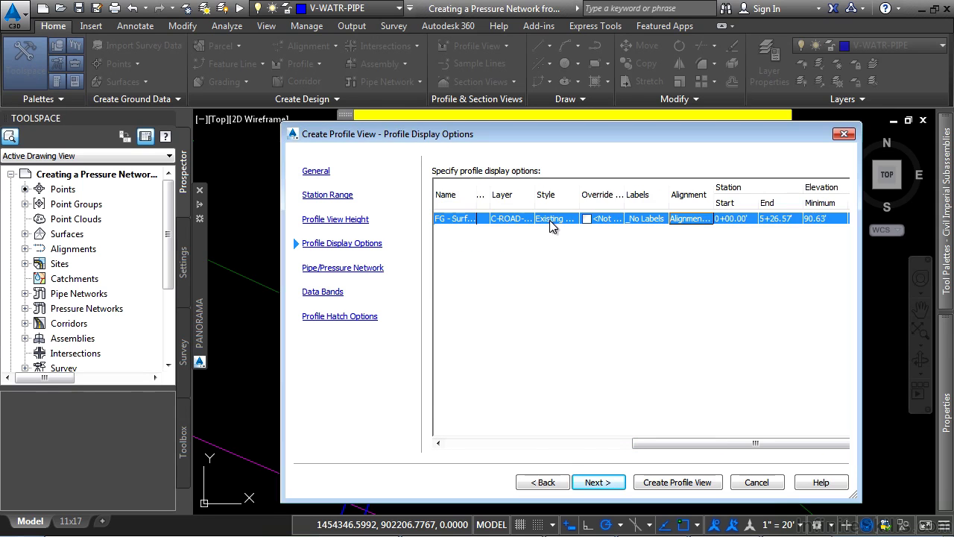
# Step: Change the FG surface profile's style to Basic
pyautogui.click(550, 220)
pyautogui.click(575, 242)
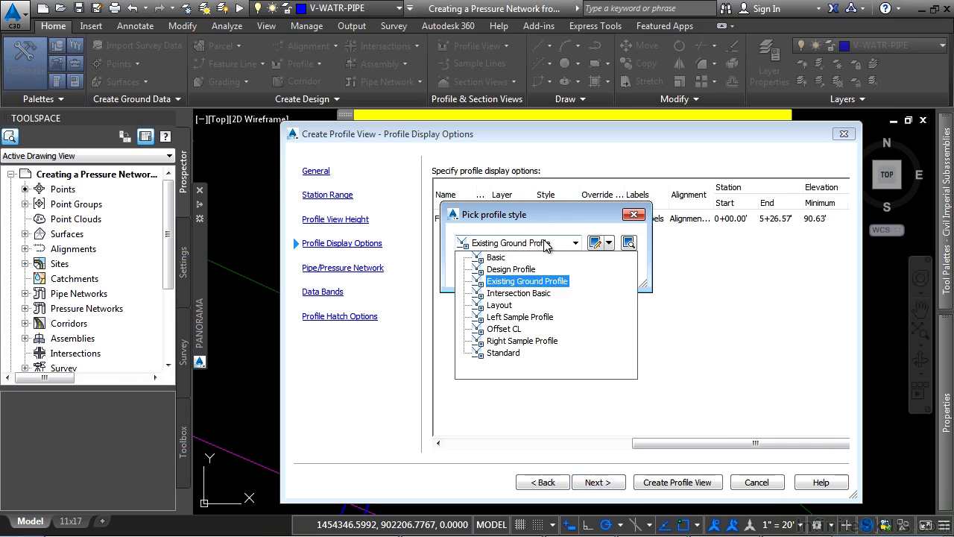
pyautogui.click(508, 258)
pyautogui.click(496, 271)
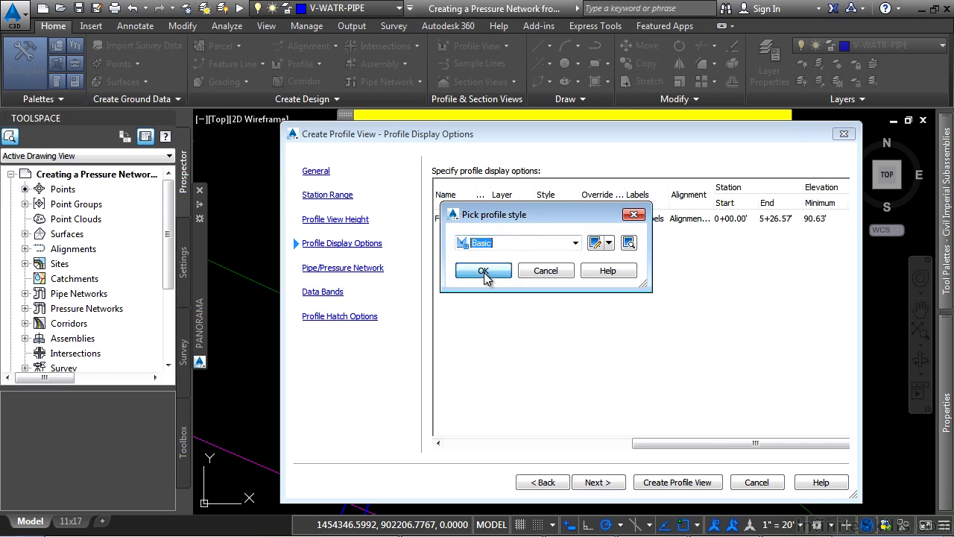
# Step: Create the profile view with all listed pressure network parts and place its origin in open space above the site plan
pyautogui.click(596, 482)
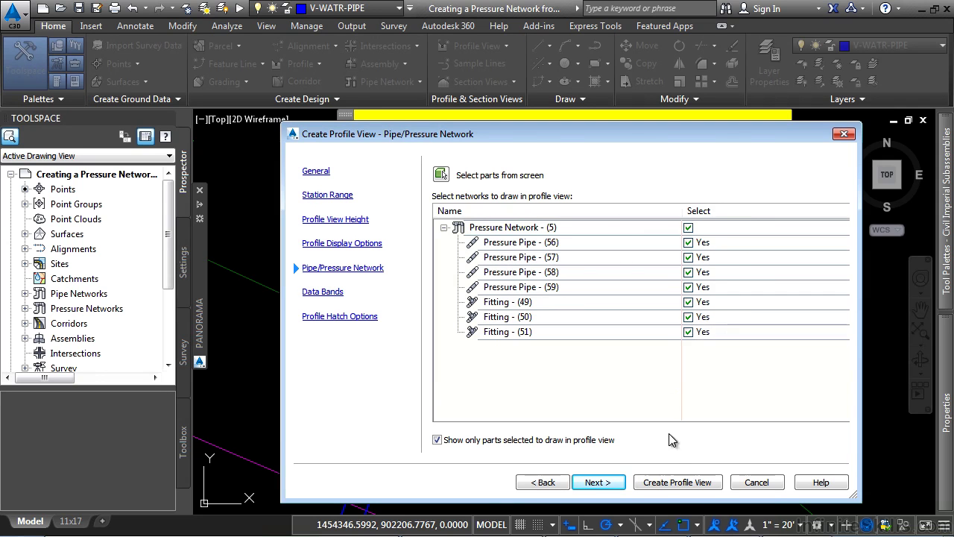
pyautogui.click(661, 482)
pyautogui.scroll(-5, 630, 377)
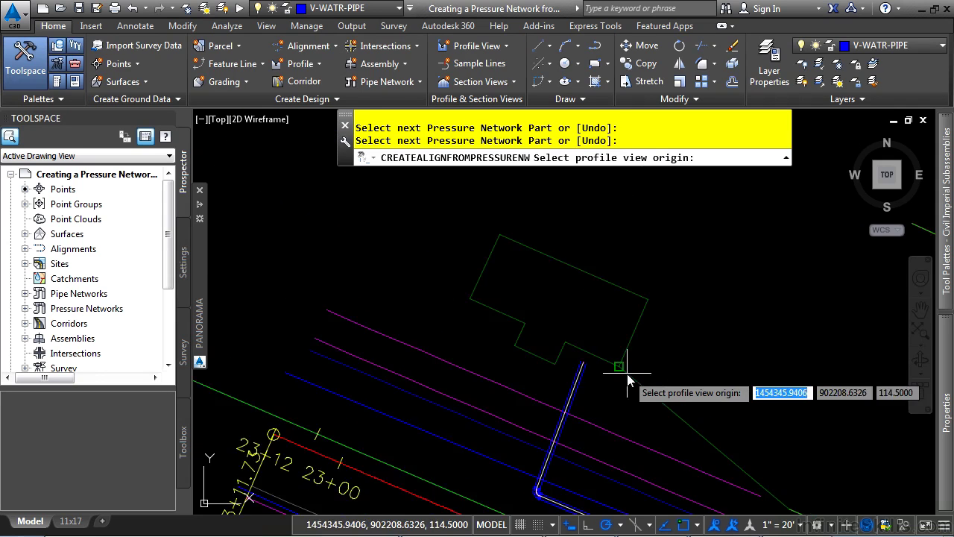
pyautogui.scroll(-2, 612, 376)
pyautogui.scroll(-3, 629, 336)
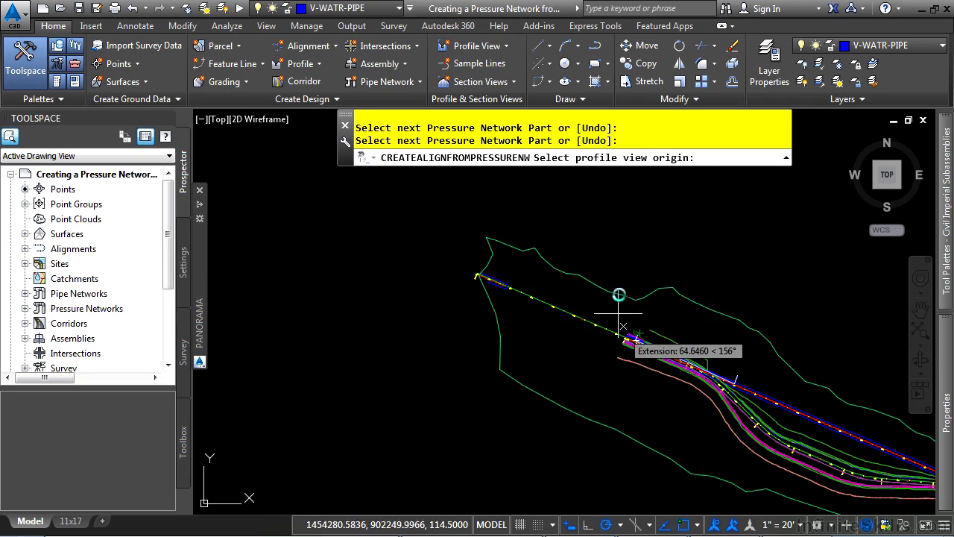
pyautogui.click(690, 302)
pyautogui.scroll(-3, 697, 250)
pyautogui.scroll(3, 609, 298)
pyautogui.scroll(2, 609, 294)
pyautogui.scroll(2, 584, 244)
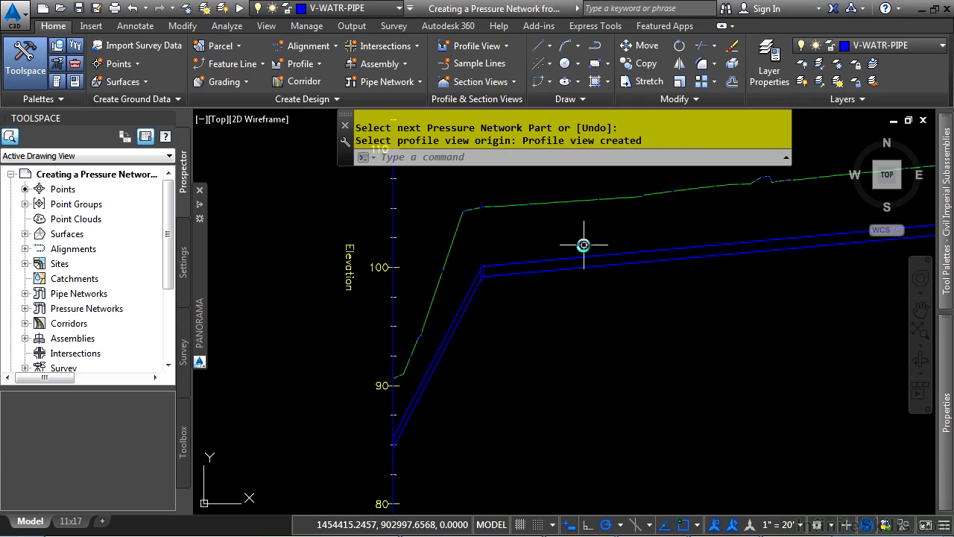